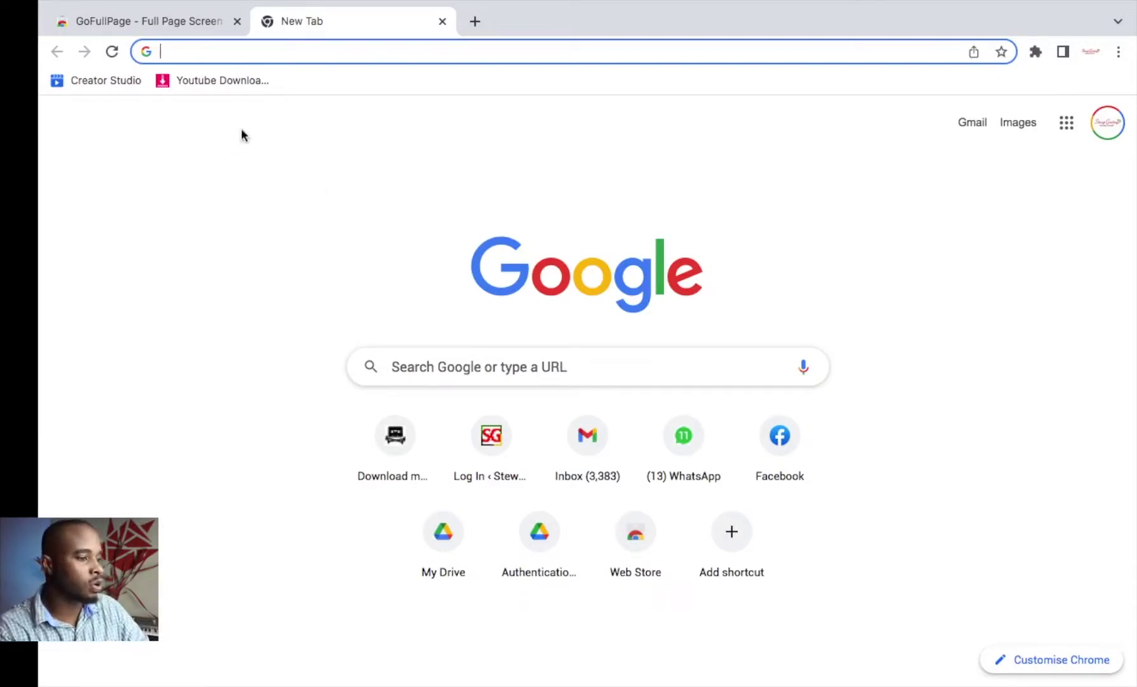
Search Google for 'chrome web store' and open the Chrome Web Store
type("ch")
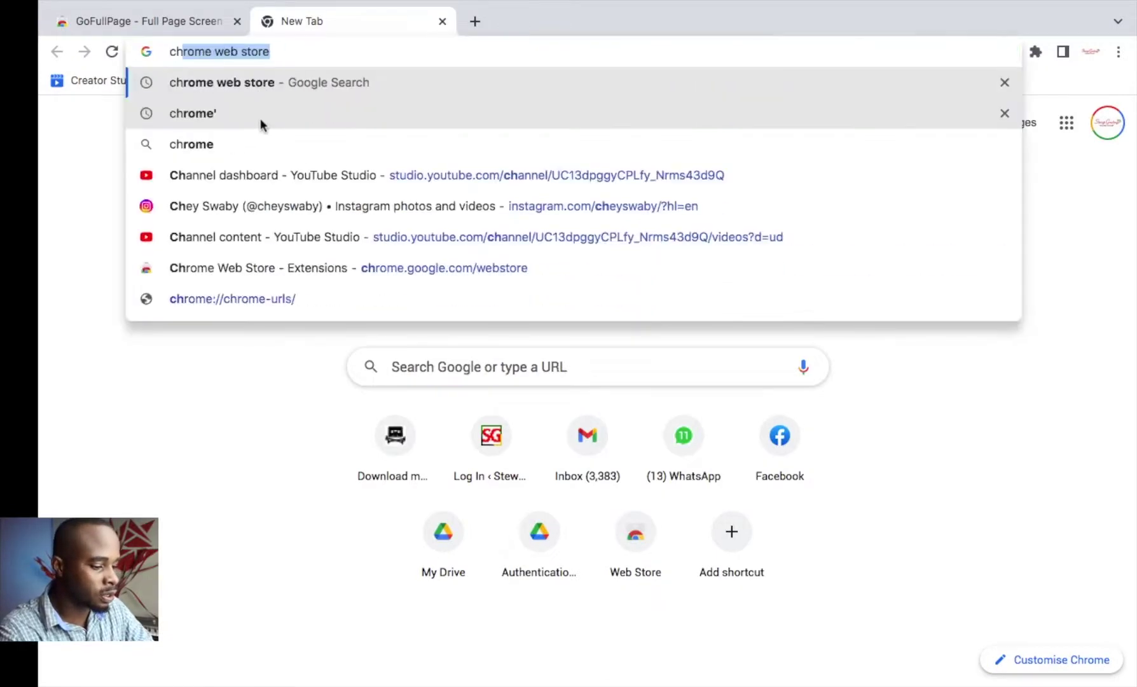
type("ro")
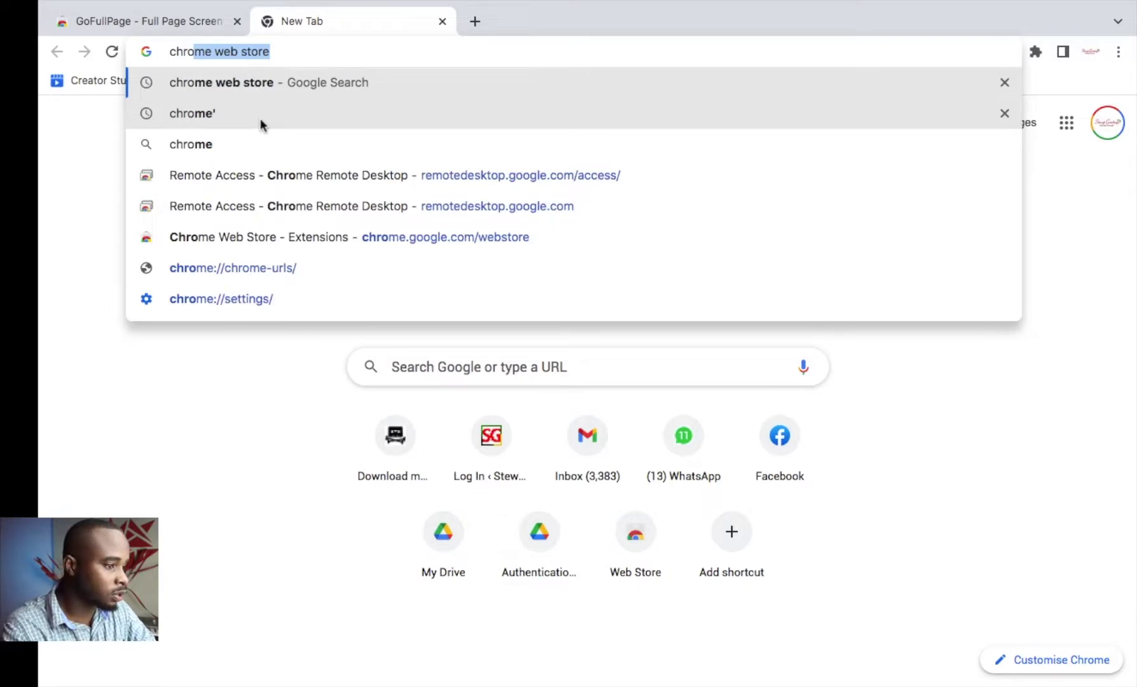
key("Return")
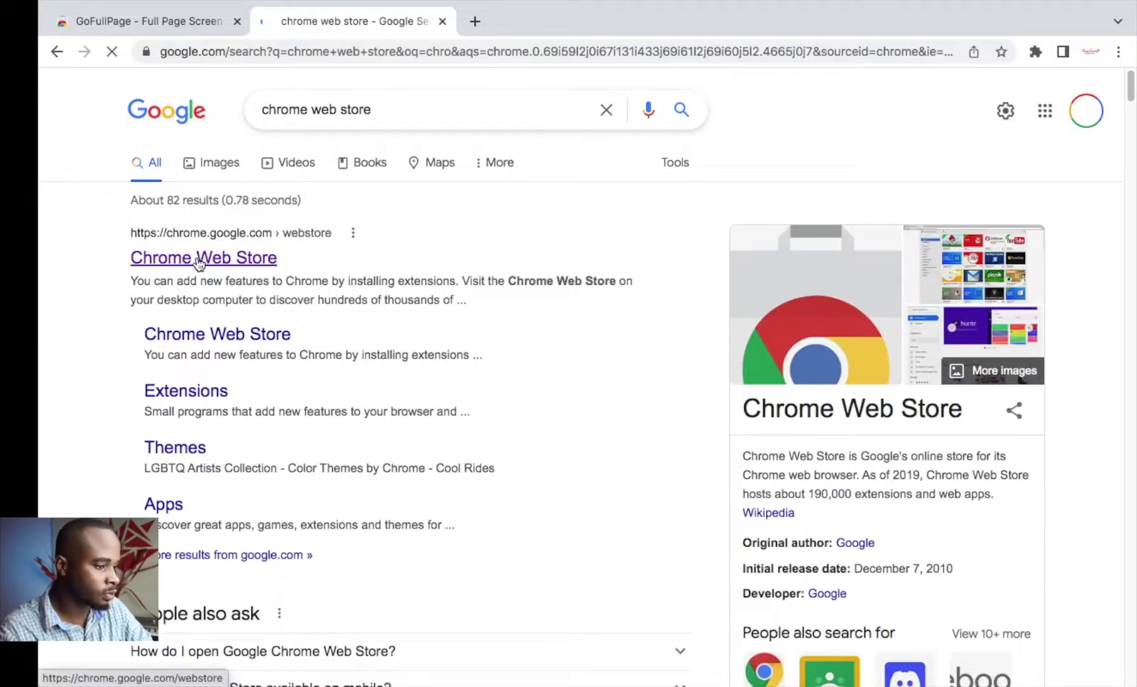
left_click(199, 259)
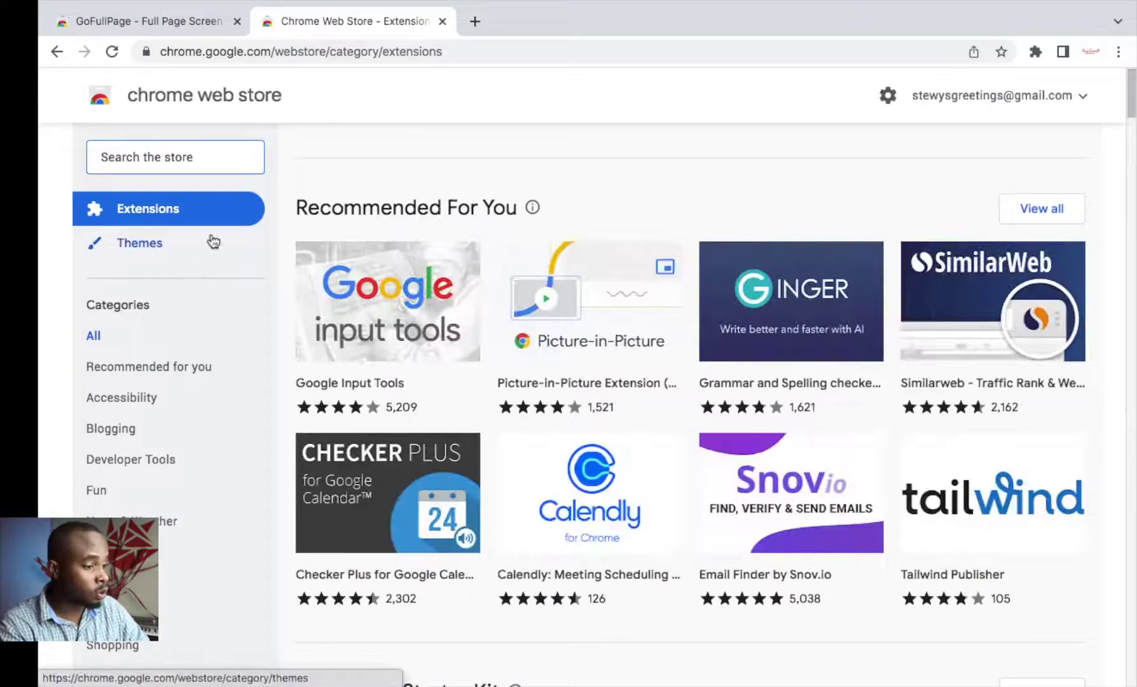
Search the store for 'gofullpage'
left_click(164, 157)
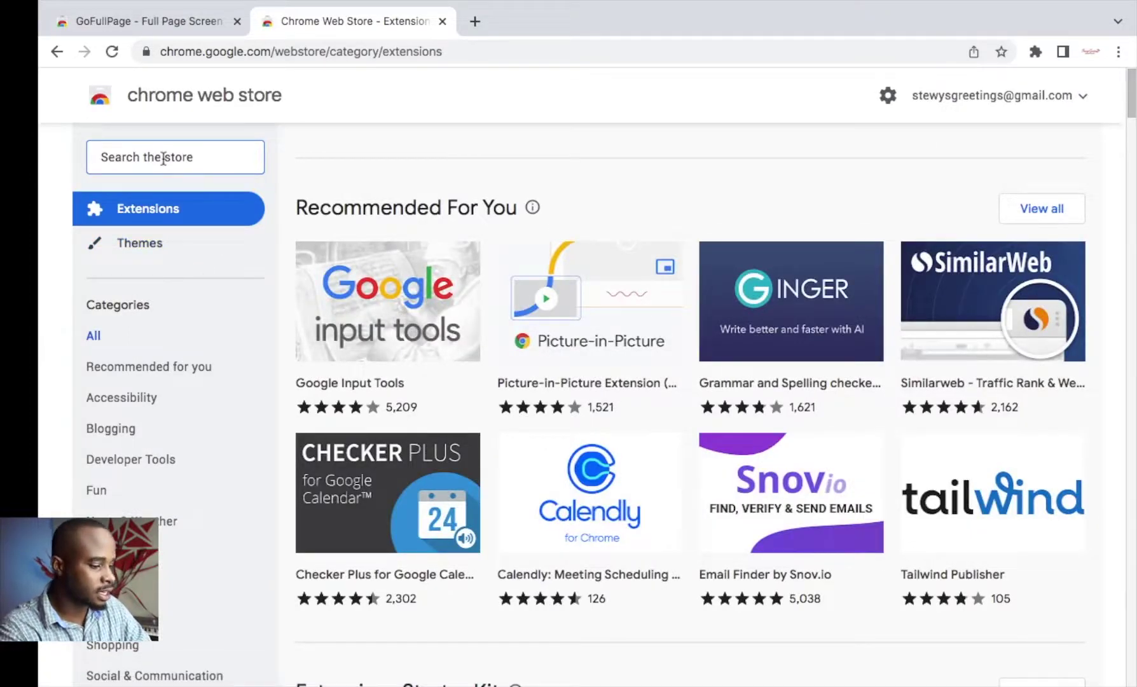
type("gofullpage")
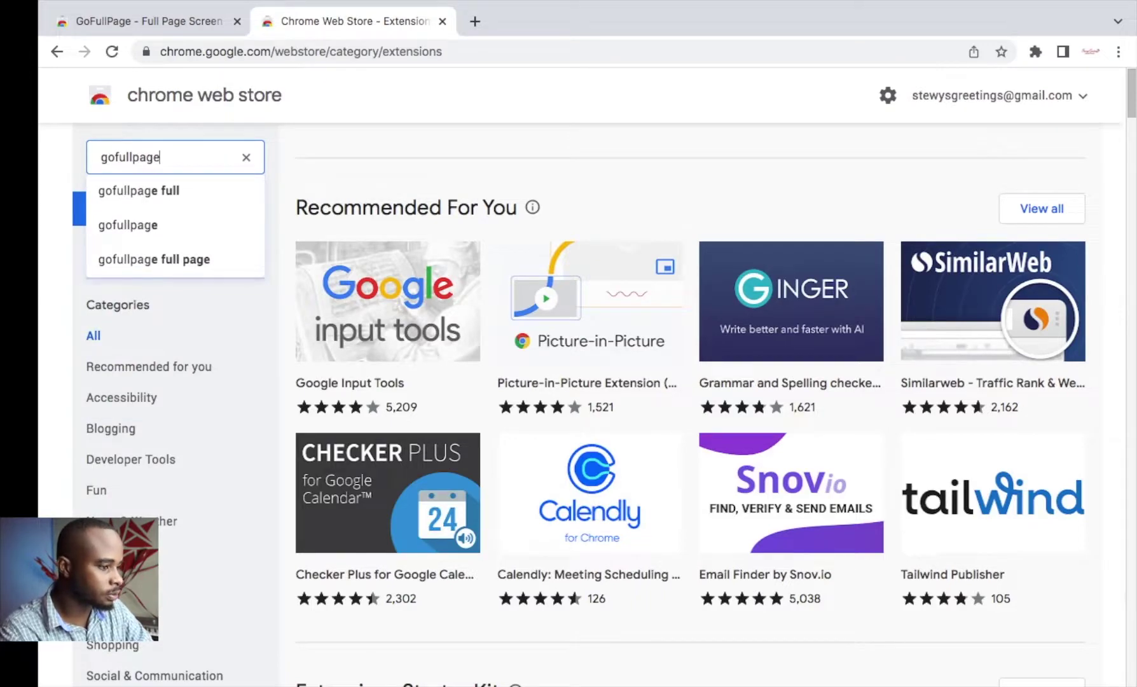
key("Return")
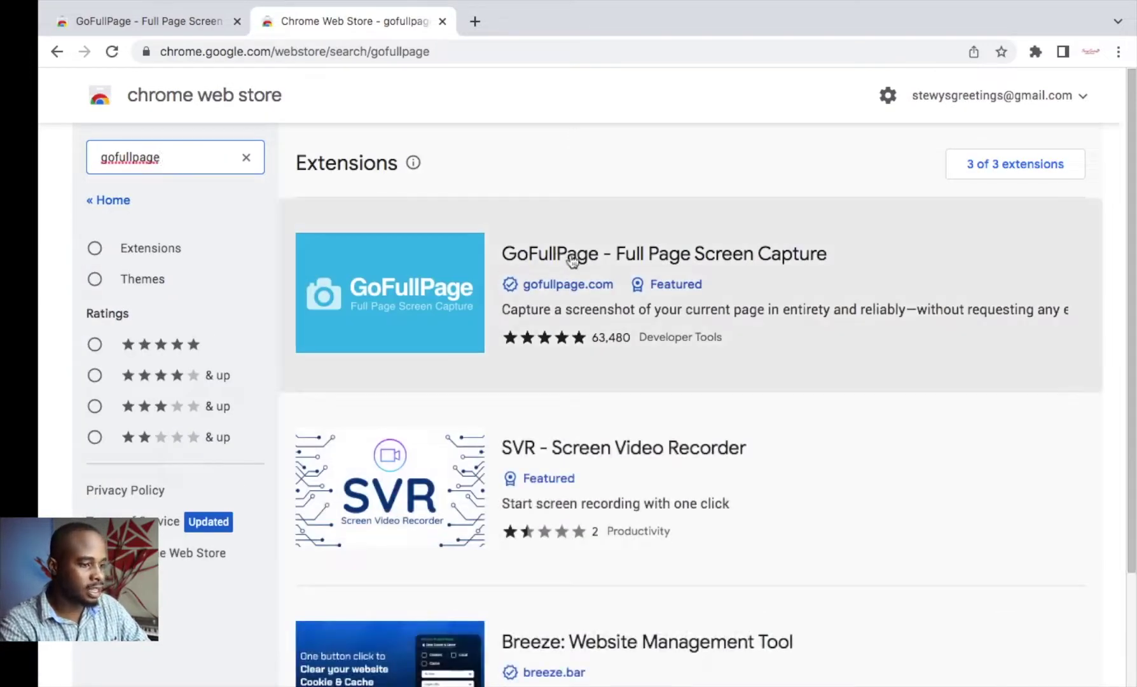
Add GoFullPage - Full Page Screen Capture to Chrome and close its welcome tab
left_click(571, 257)
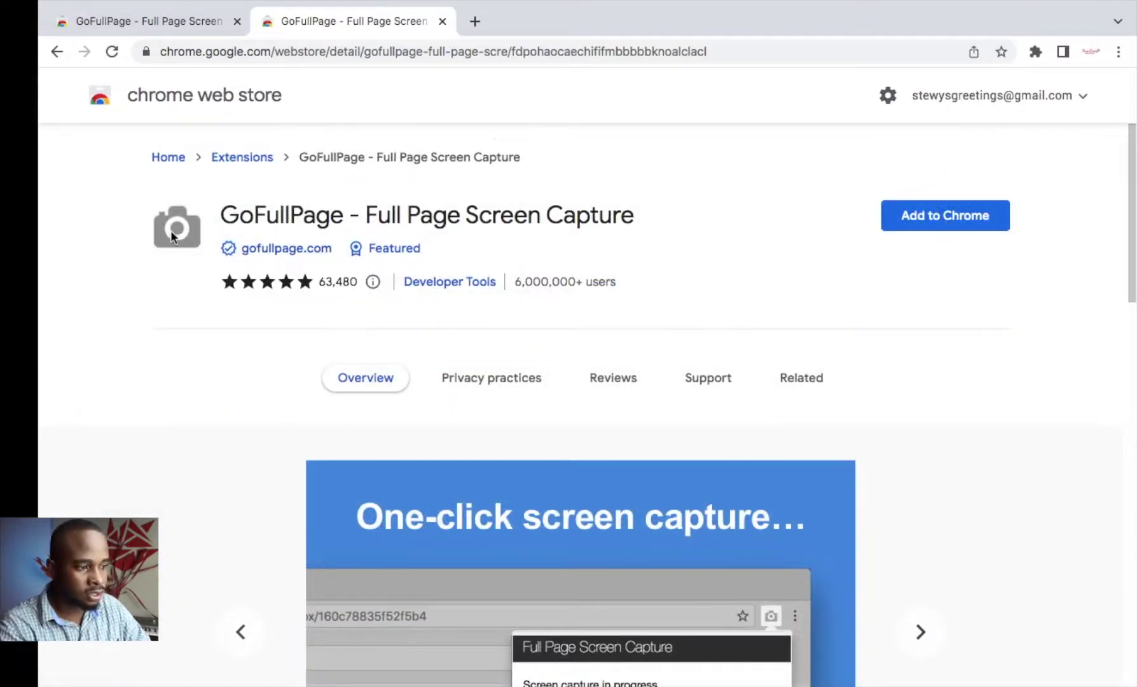
left_click(948, 219)
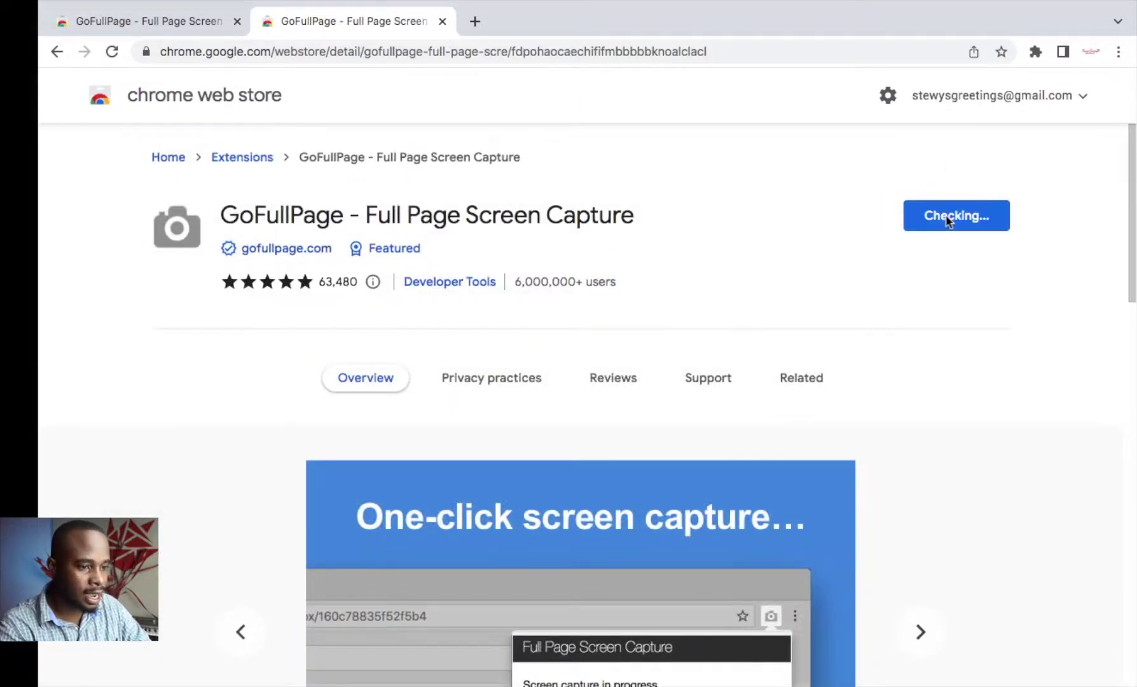
left_click(704, 68)
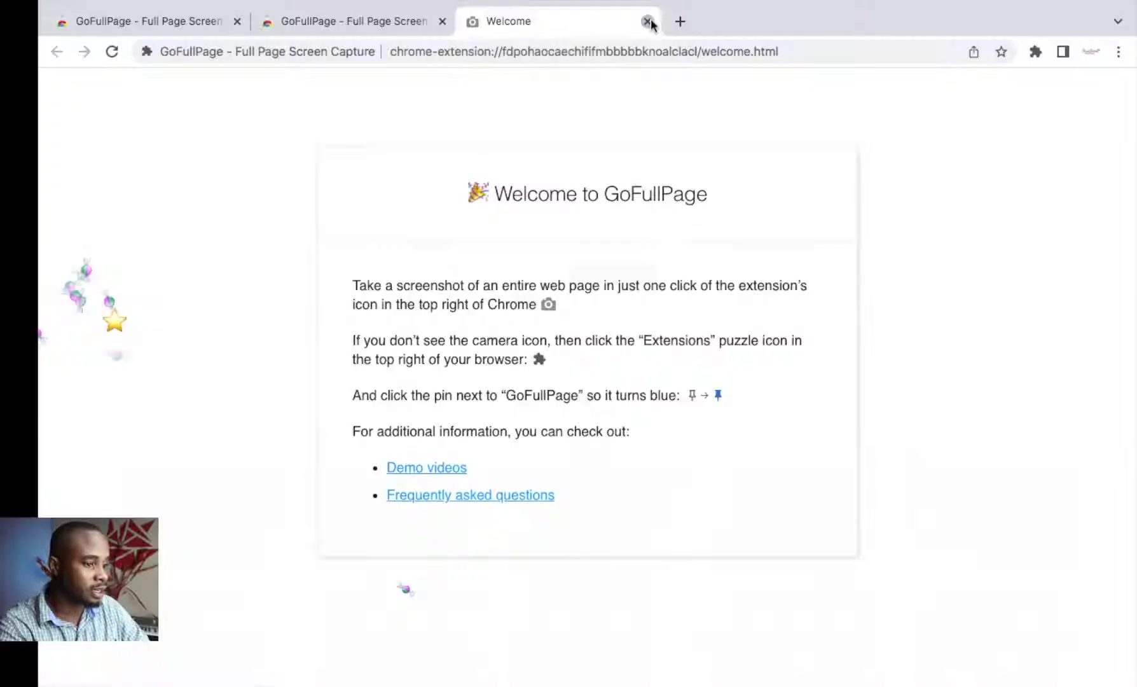
left_click(647, 22)
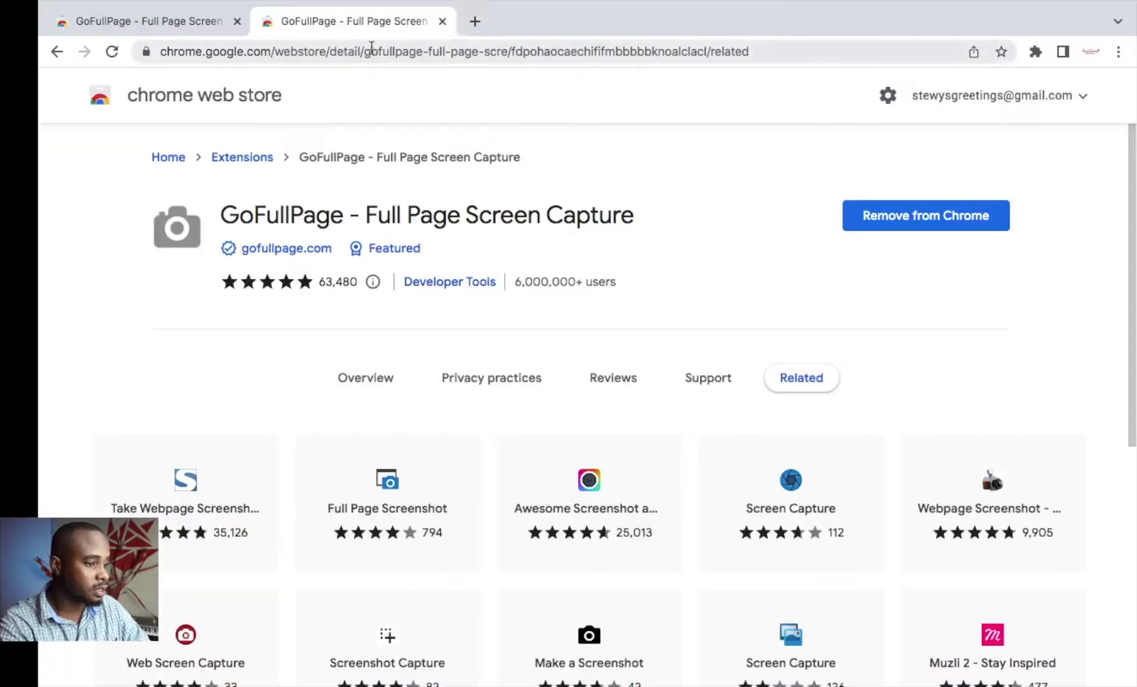
Load stewysgreetings.com in a new tab and scroll through the homepage
left_click(475, 22)
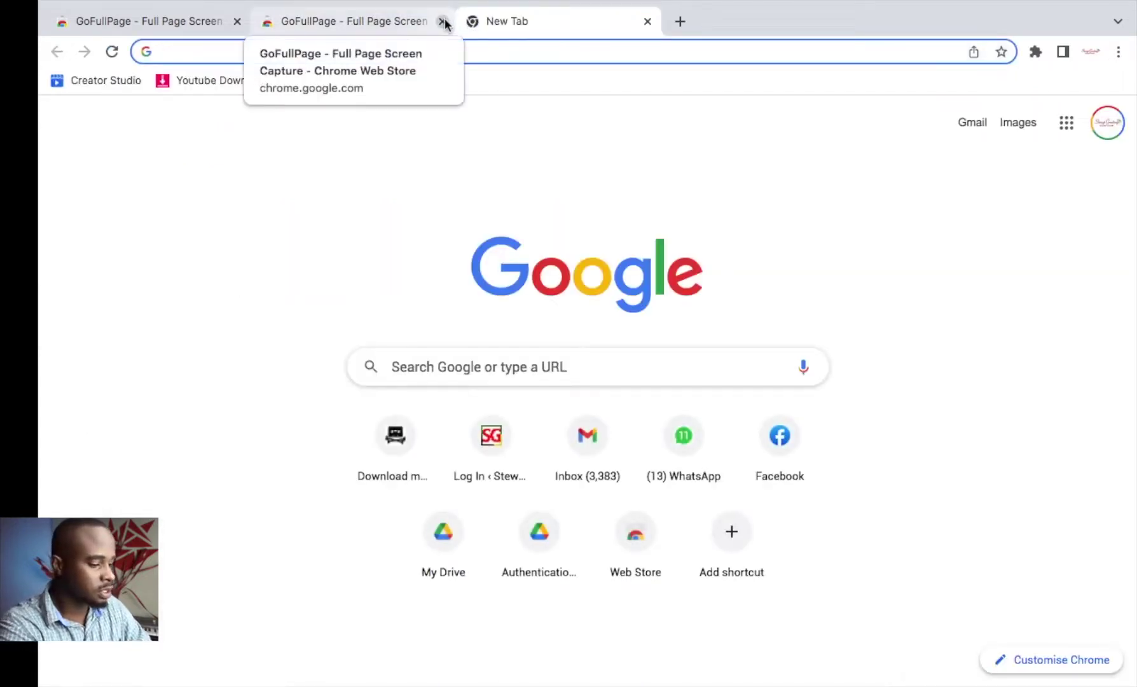
type("stewy")
key("Return")
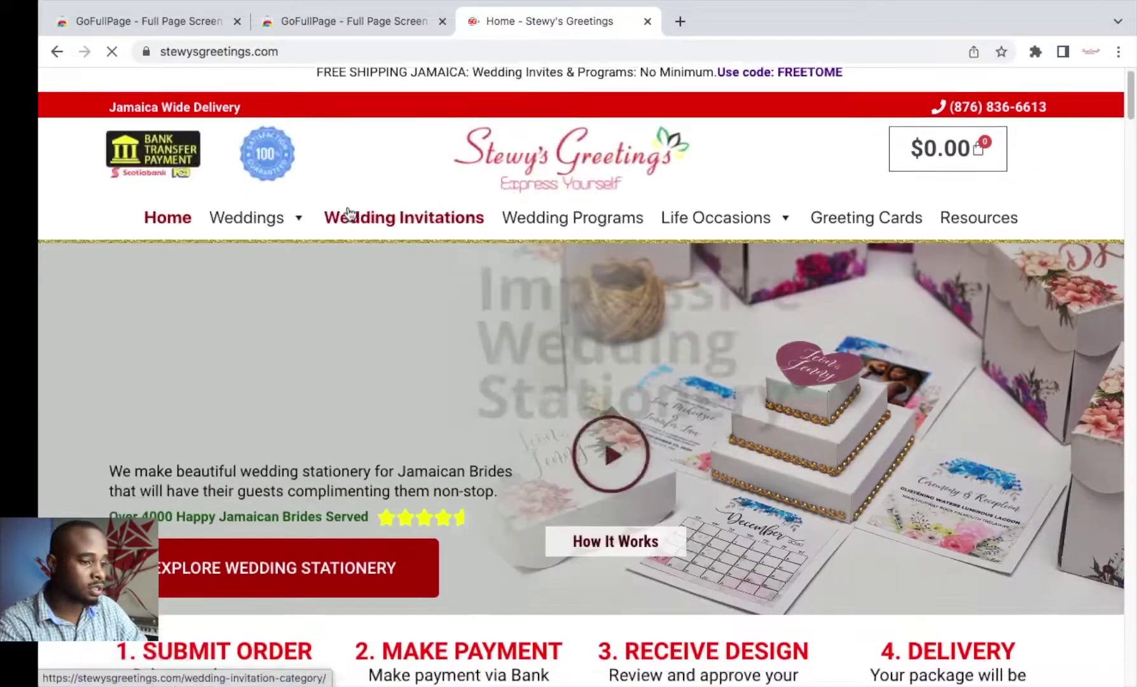
scroll(347, 211, "down", 5)
scroll(342, 218, "down", 9)
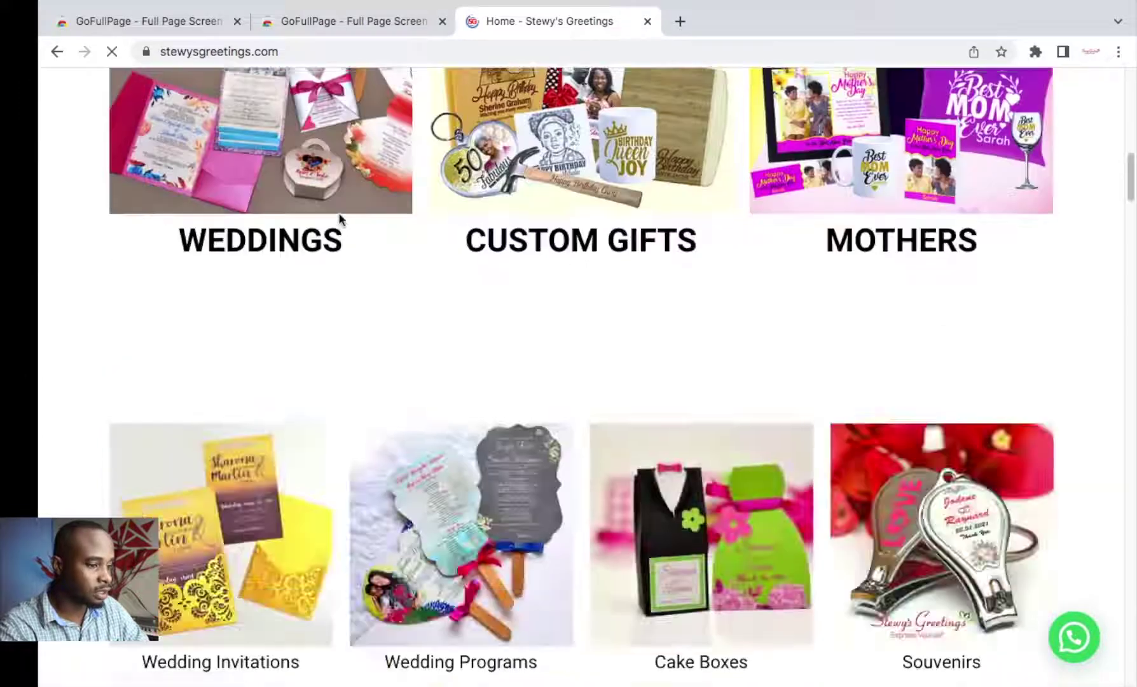
scroll(340, 220, "up", 14)
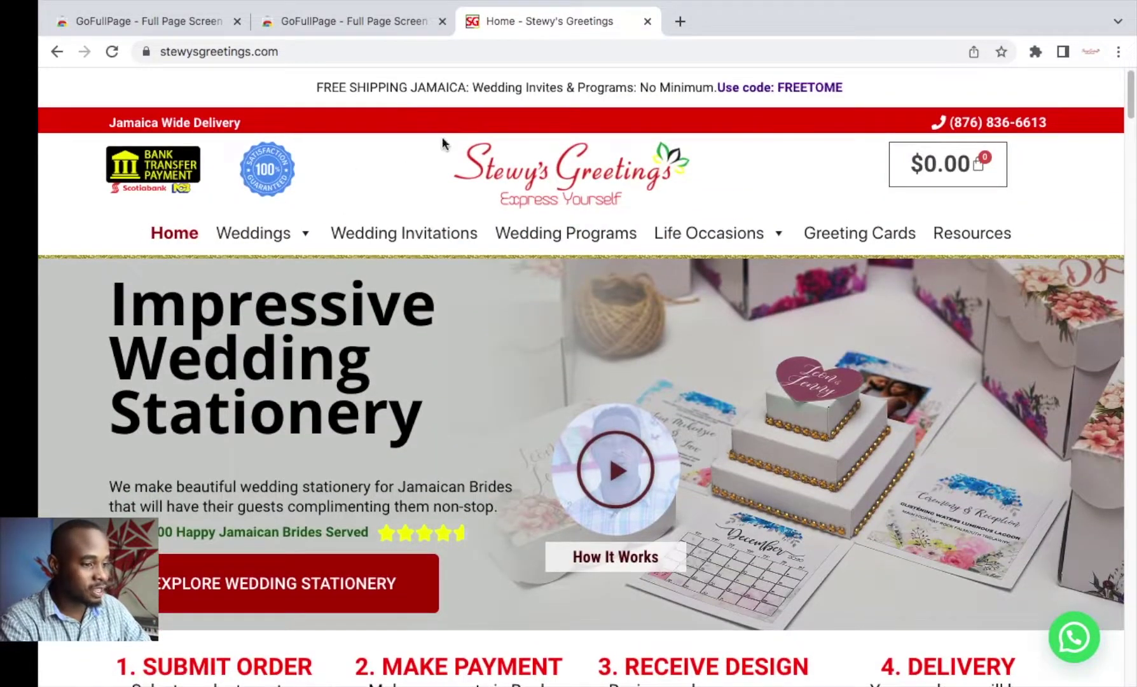
scroll(438, 159, "down", 10)
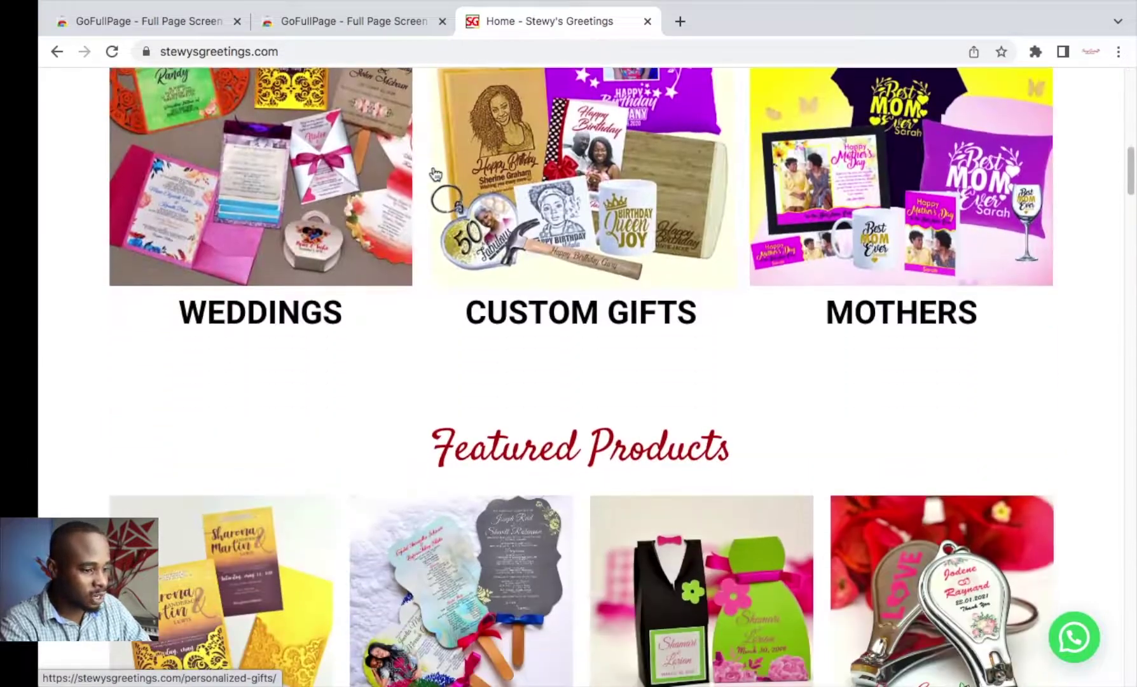
scroll(435, 174, "down", 10)
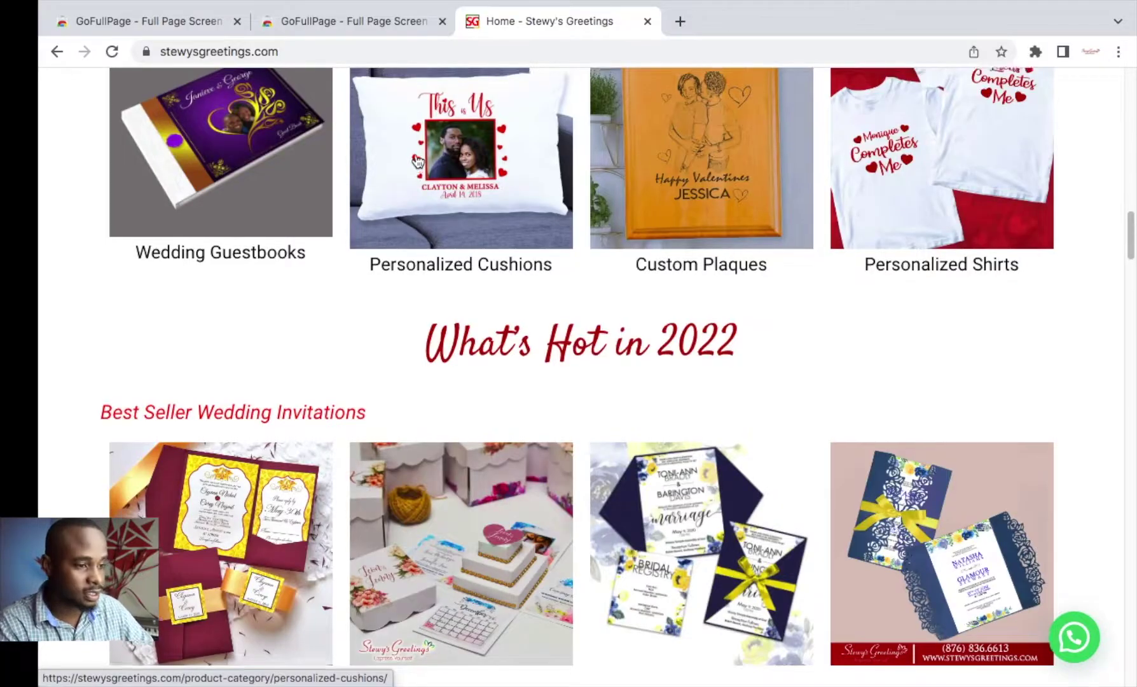
scroll(416, 160, "up", 15)
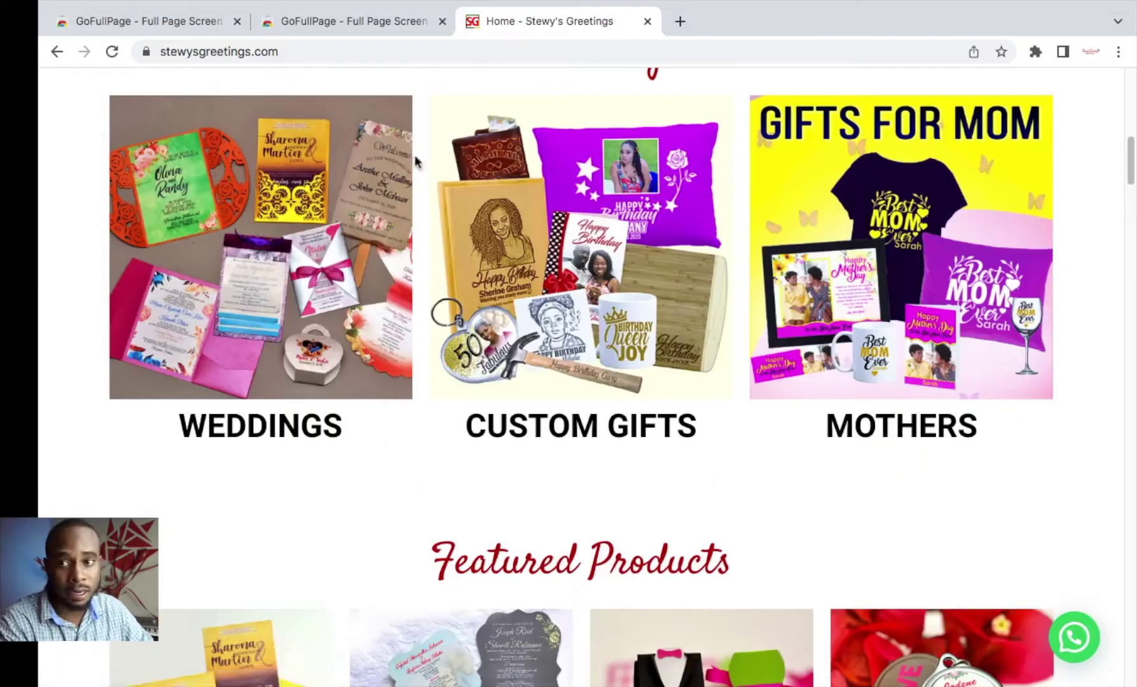
scroll(417, 160, "up", 10)
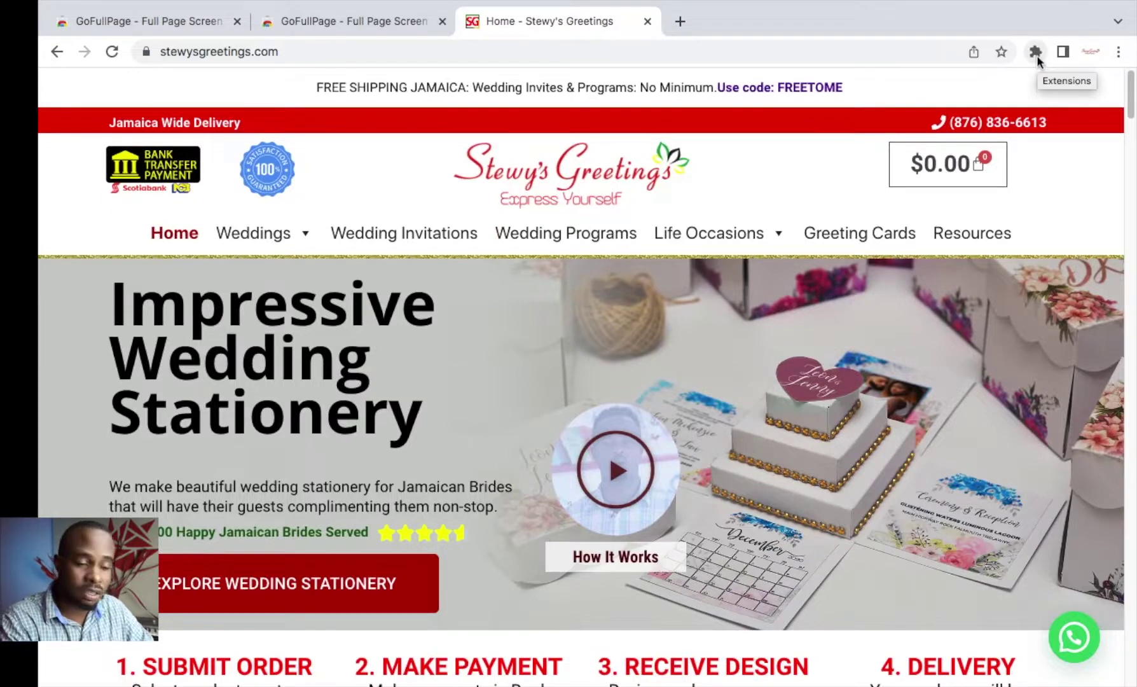
Pin GoFullPage to the toolbar from the Extensions menu
left_click(1035, 54)
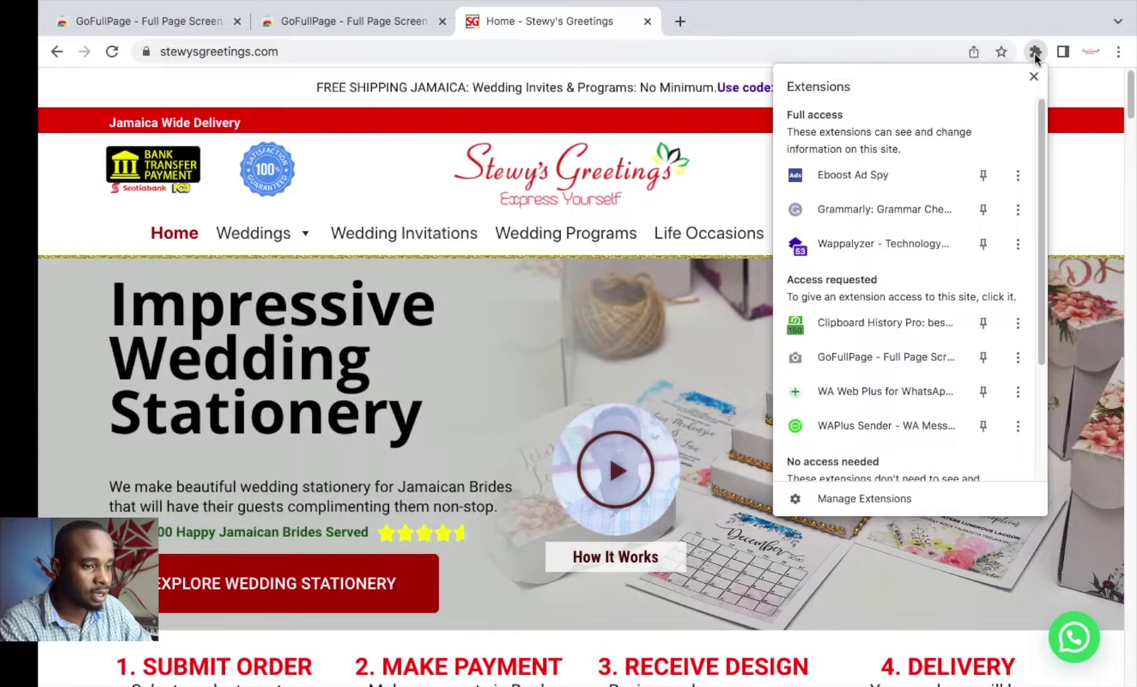
left_click(1033, 54)
left_click(1034, 54)
left_click(1033, 53)
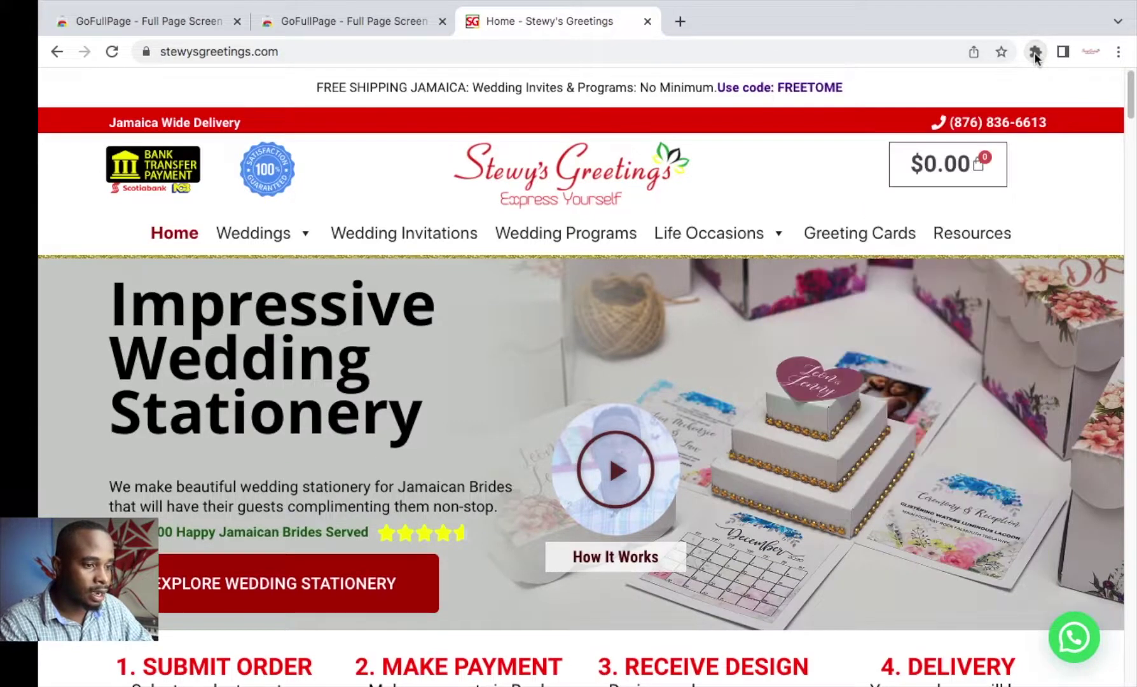
left_click(1033, 54)
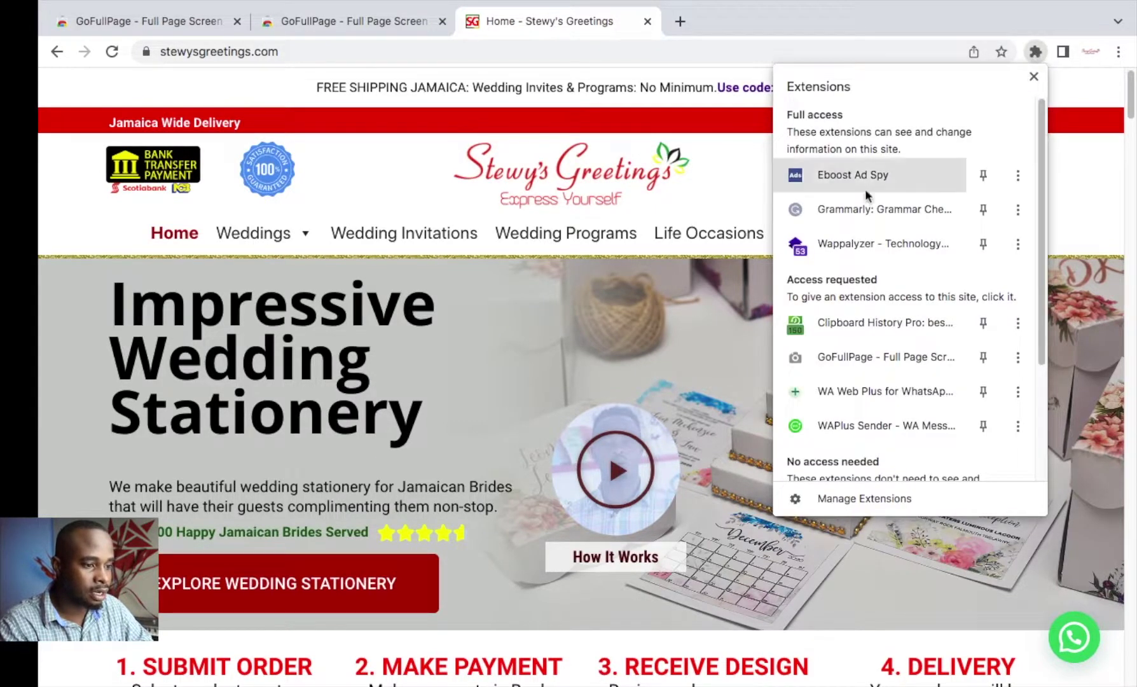
scroll(961, 248, "down", 1)
scroll(960, 248, "down", 2)
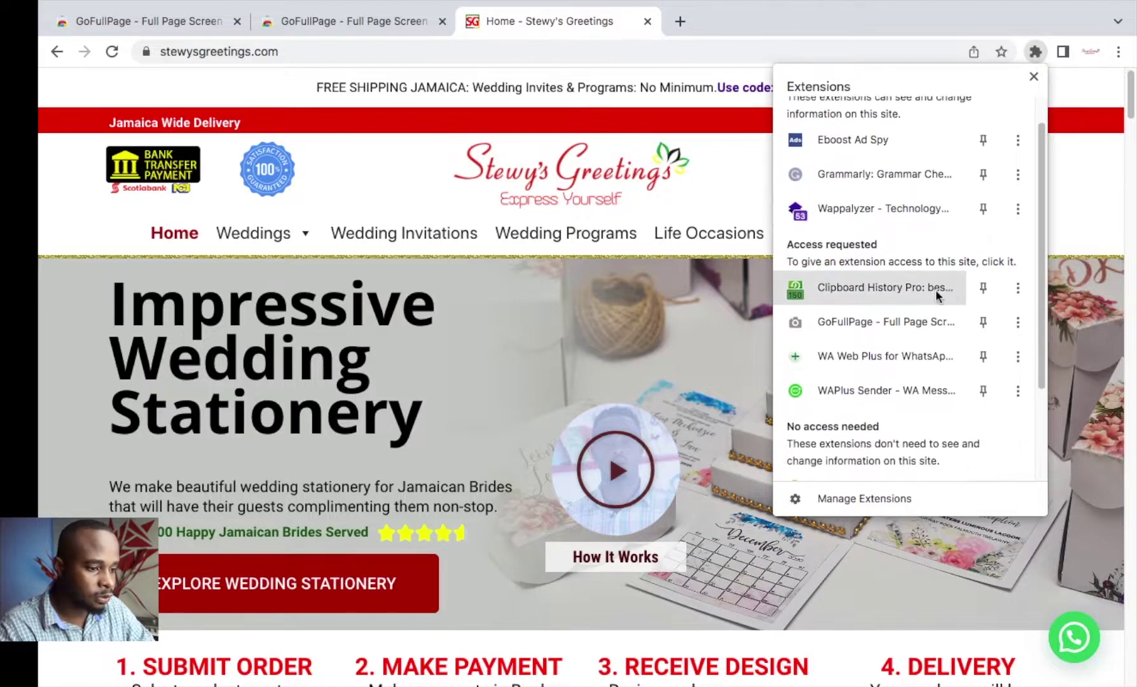
left_click(982, 322)
left_click(930, 25)
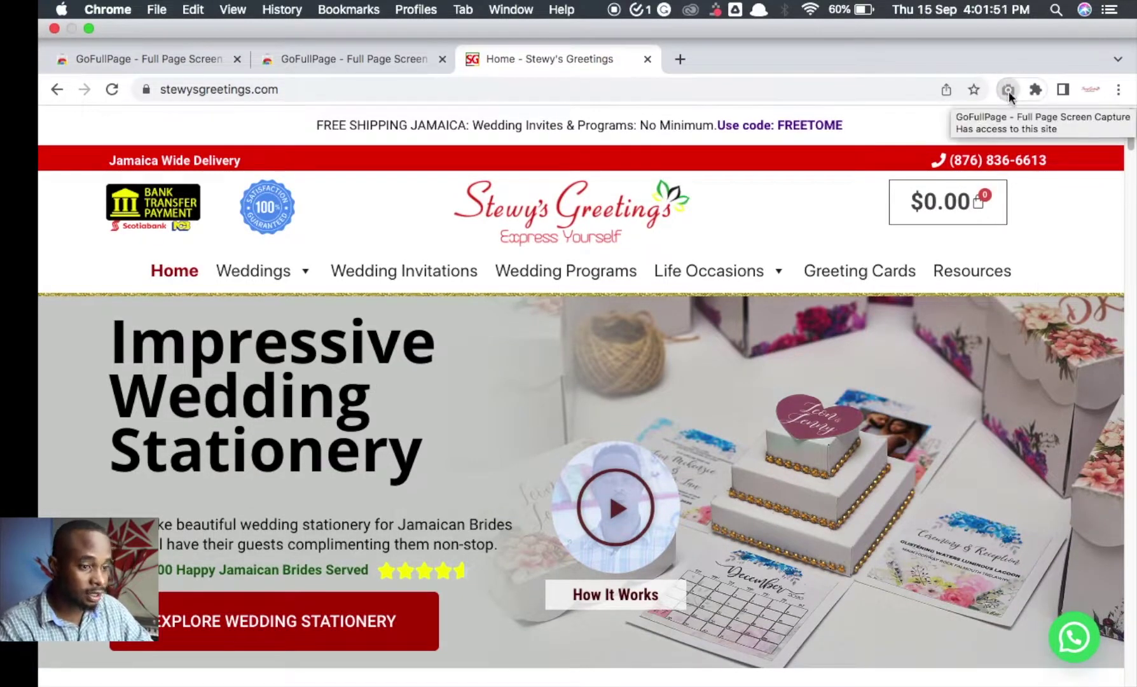
Capture the full Stewy's Greetings page, download it as PNG, and show it in Finder
left_click(1008, 91)
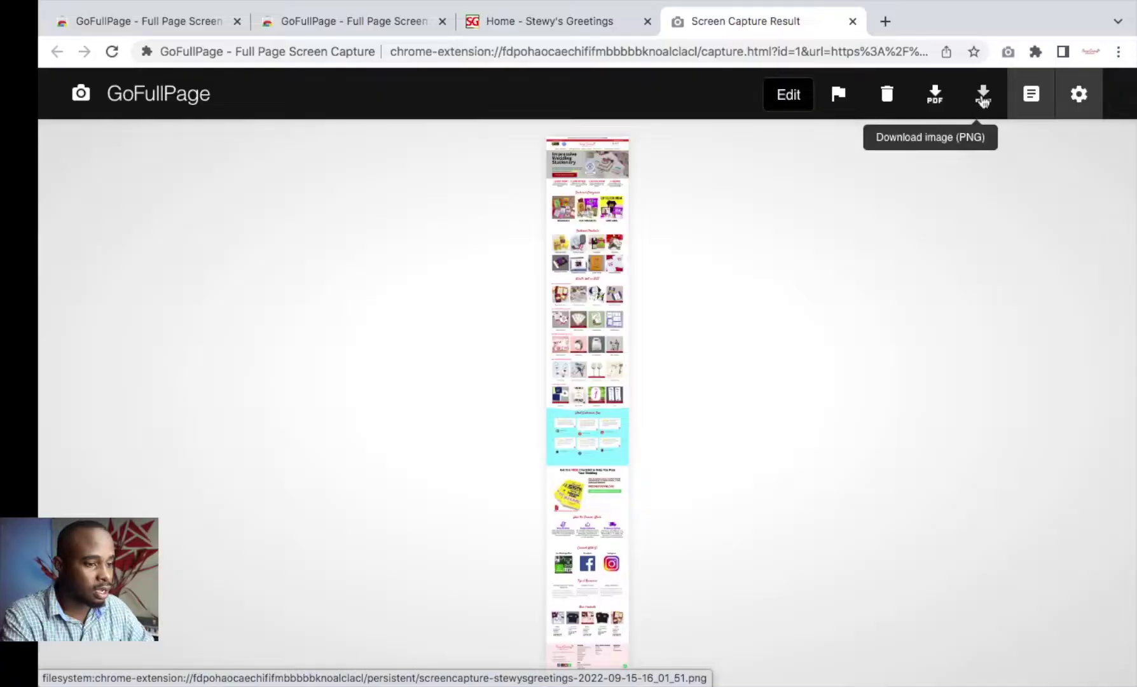
left_click(982, 98)
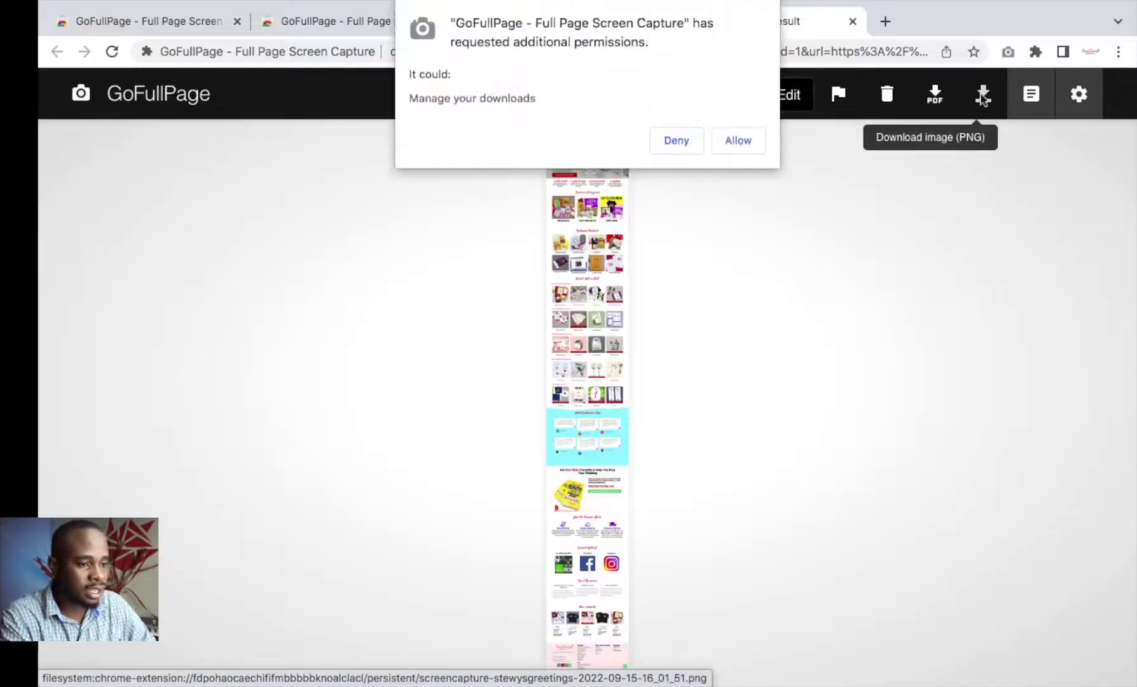
left_click(737, 140)
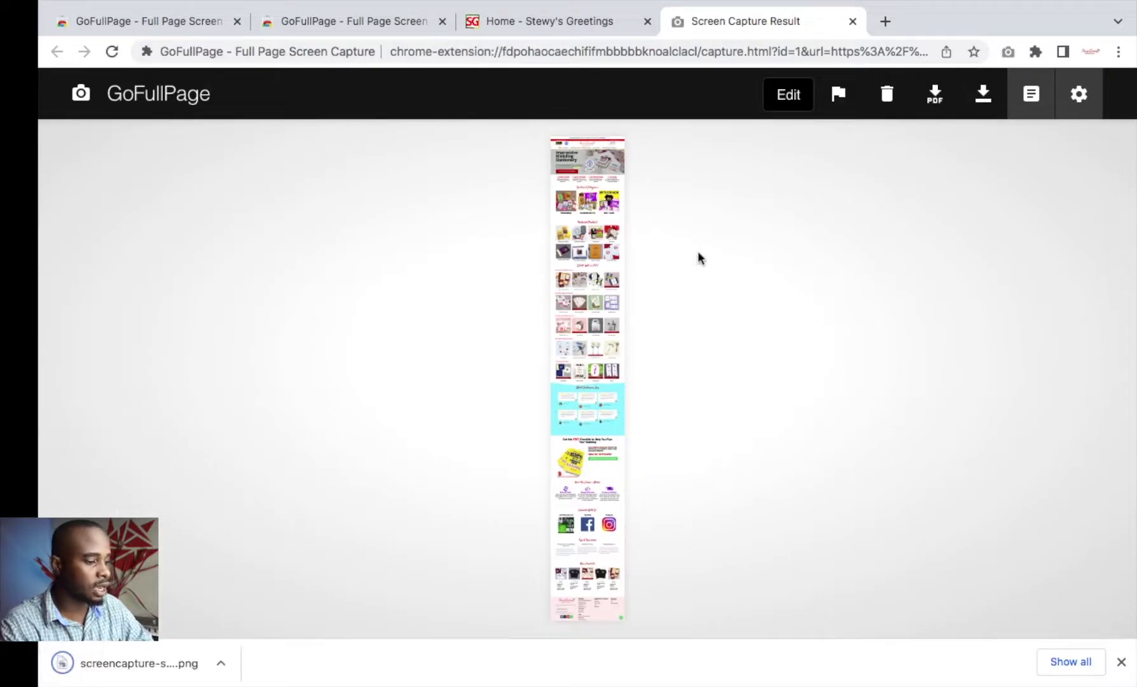
left_click(221, 662)
left_click(258, 643)
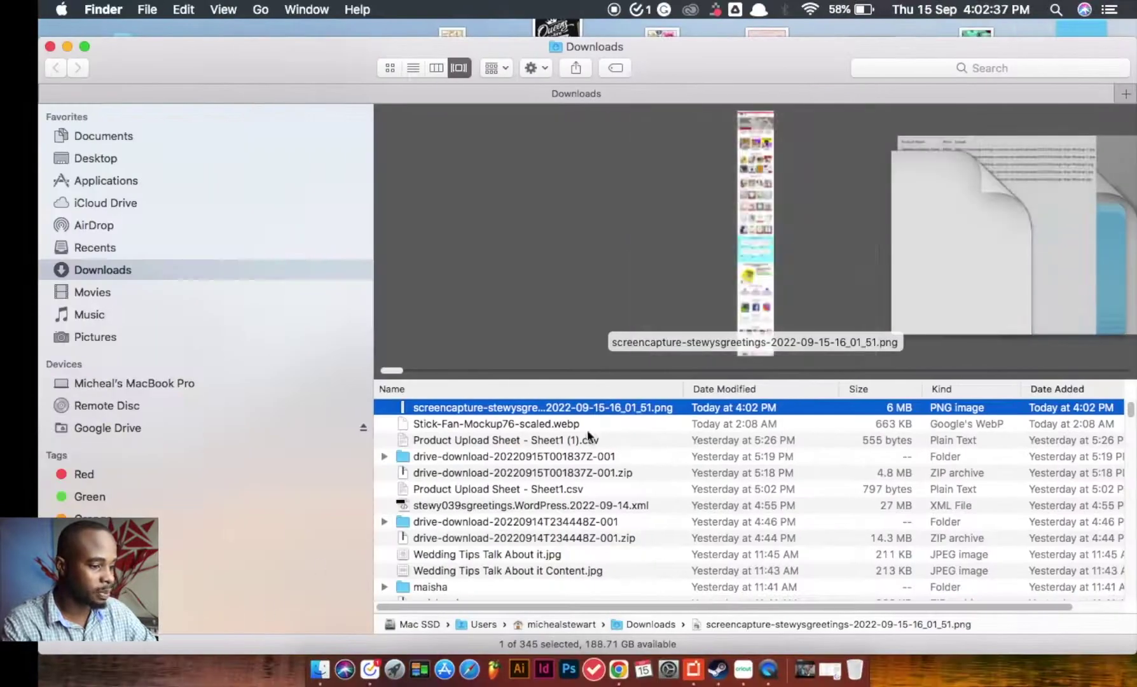
Quick Look the screenshot PNG and scroll down to What Customers Say
key("space")
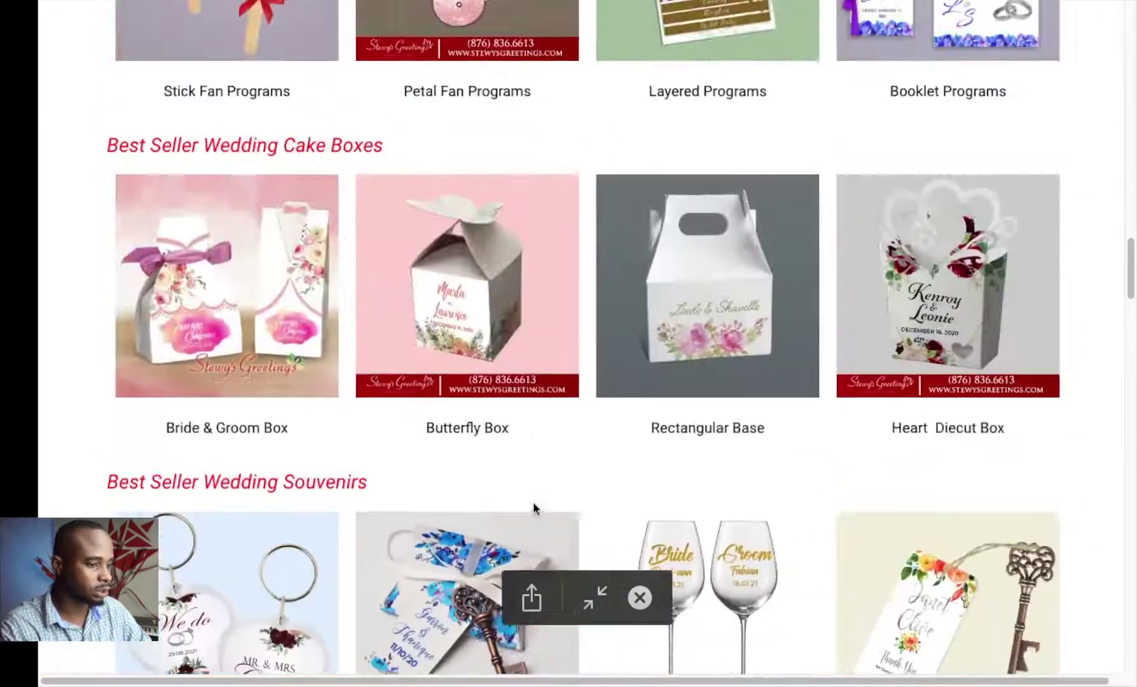
scroll(668, 396, "down", 10)
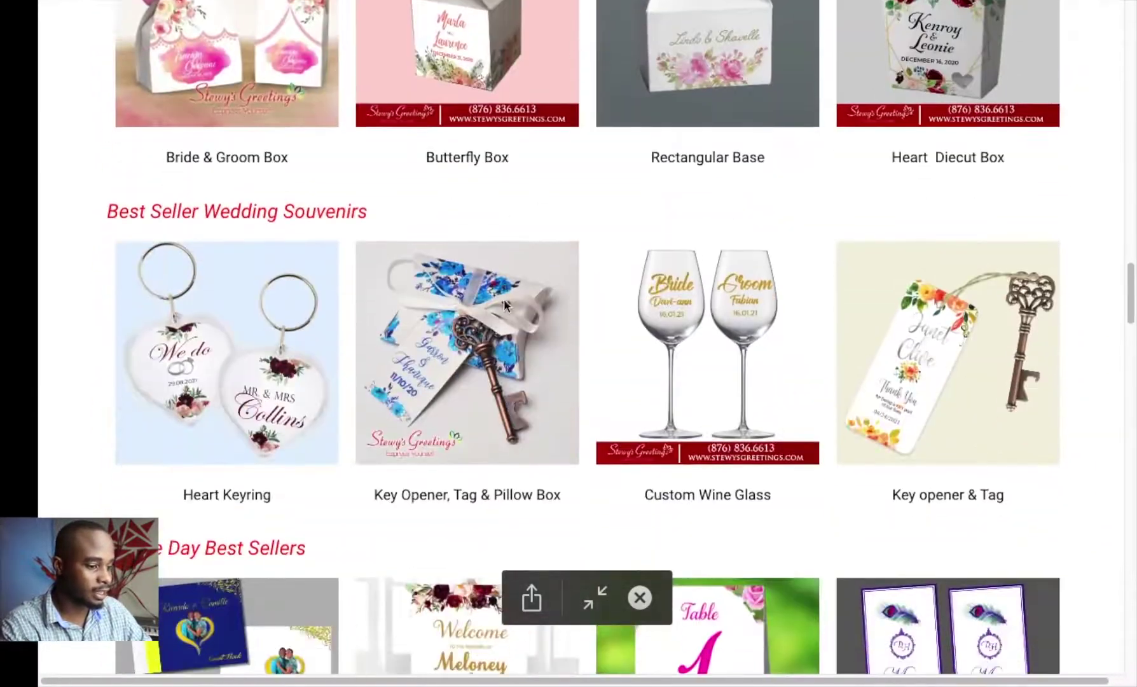
scroll(621, 186, "down", 4)
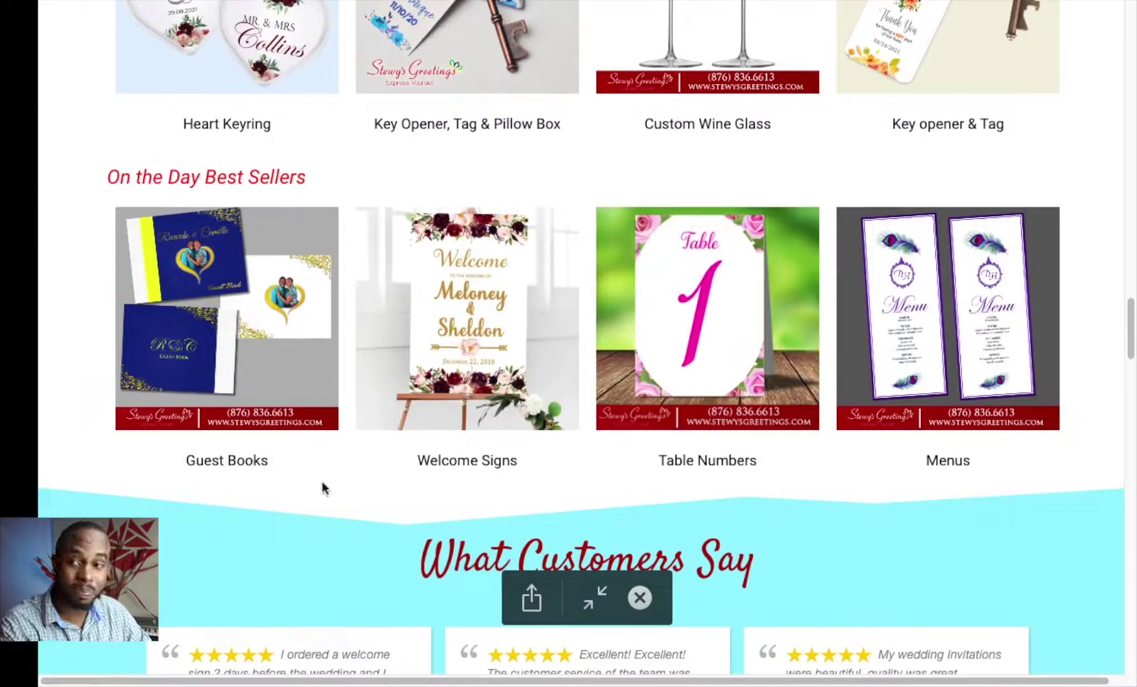